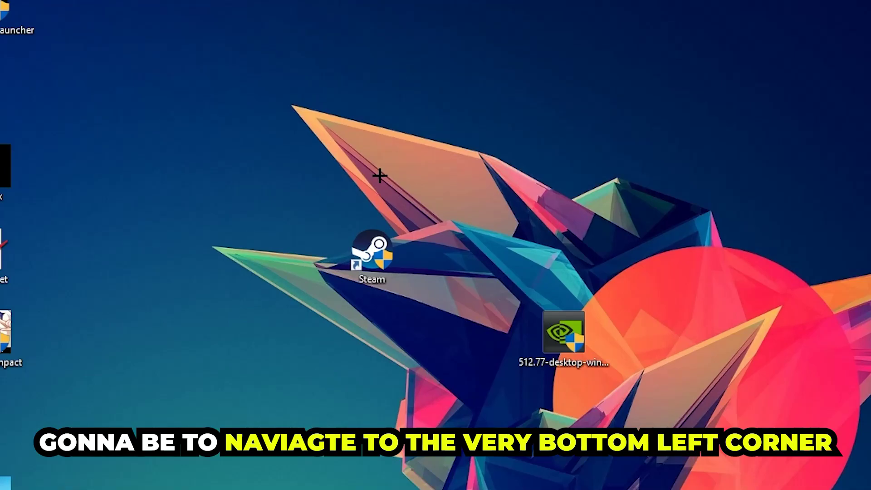
- Search the Start menu for 'wind' to bring up Windows Defender Firewall
left_click(371, 255)
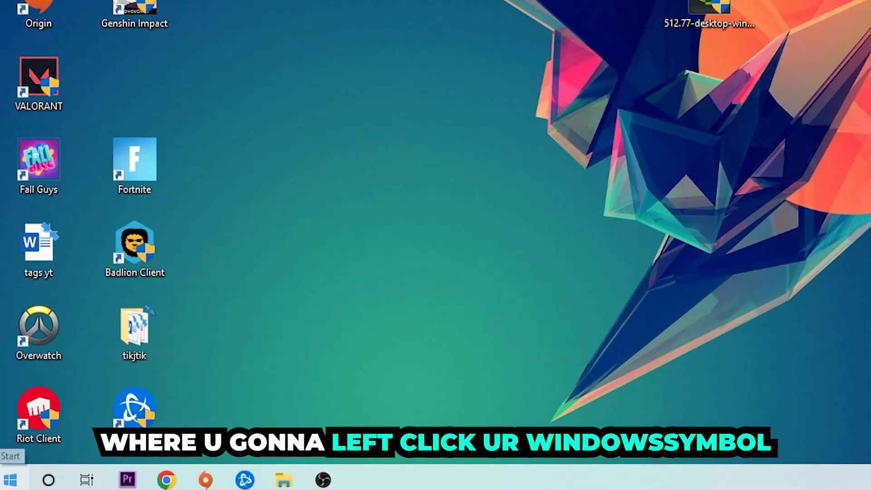
left_click(10, 480)
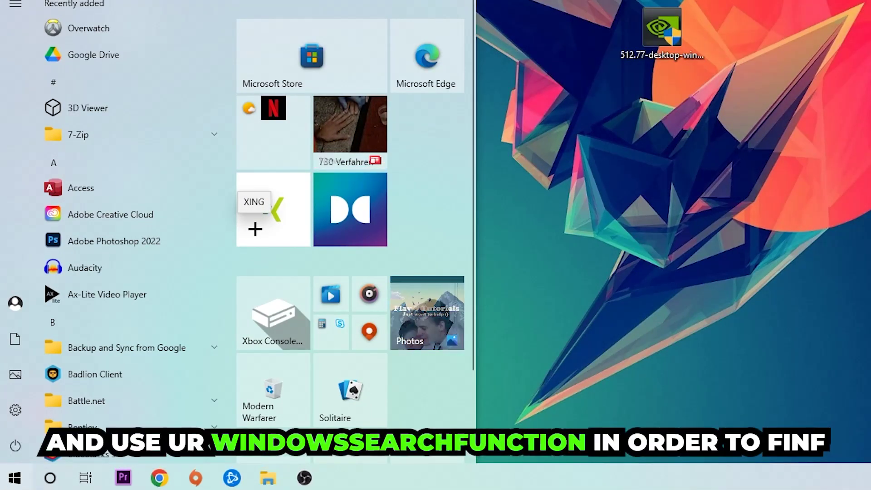
type("wind")
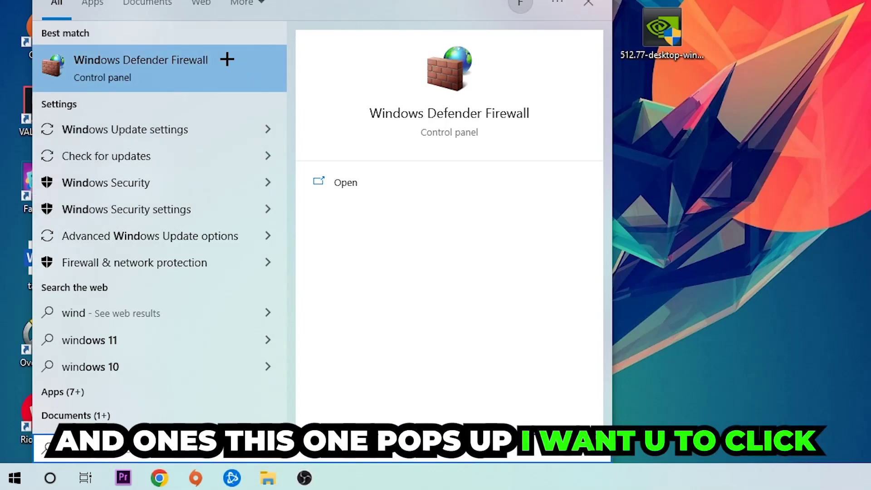
- Open Windows Defender Firewall's Allowed apps page and unlock it via Change settings
left_click(220, 85)
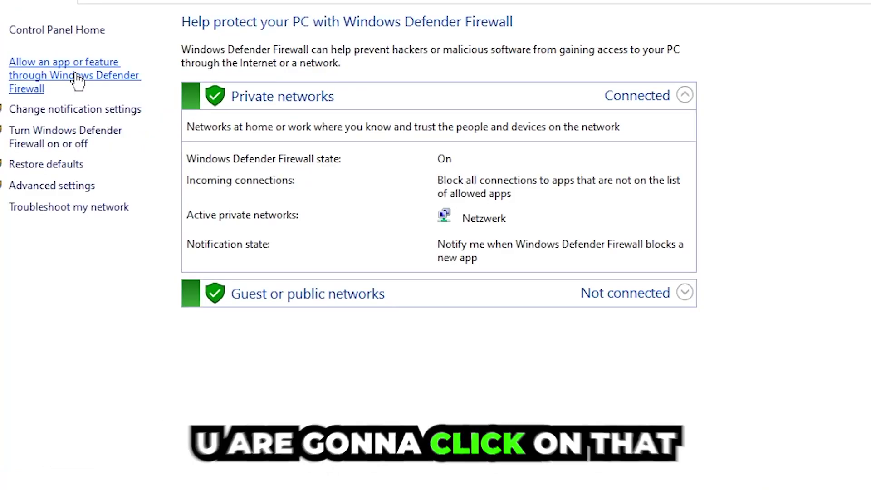
left_click(78, 81)
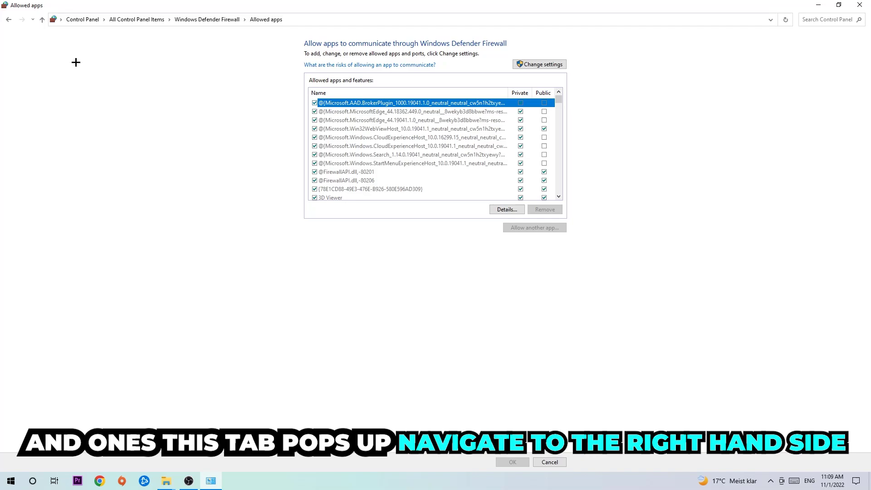
left_click(549, 67)
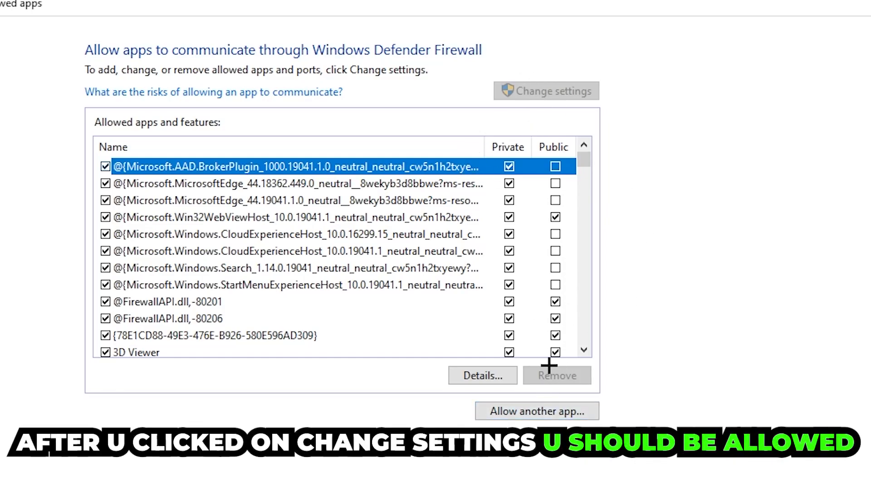
left_click(530, 410)
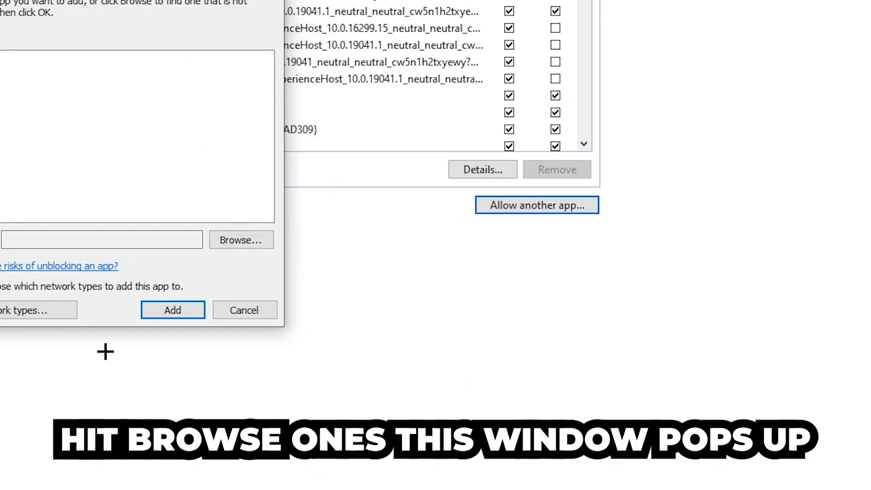
left_click(228, 240)
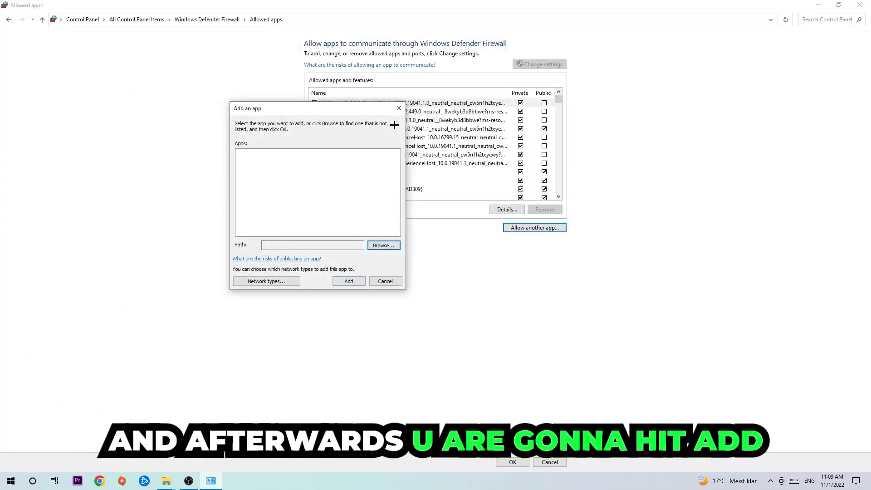
left_click(399, 108)
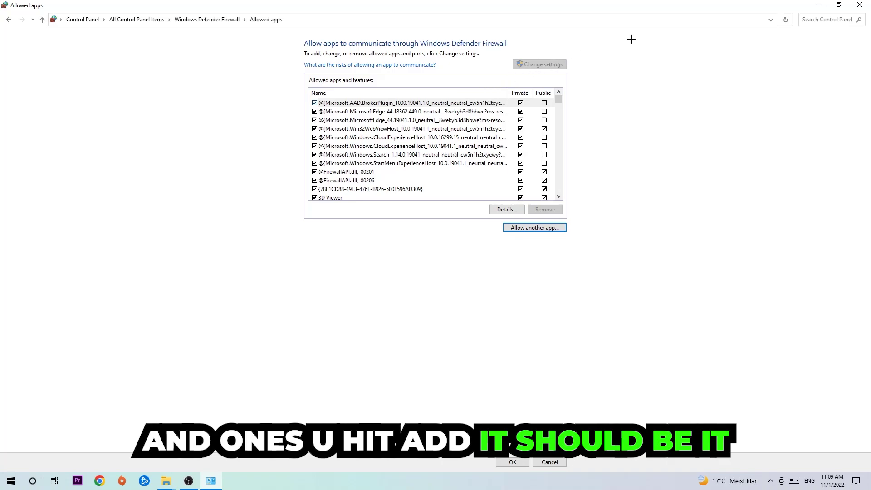